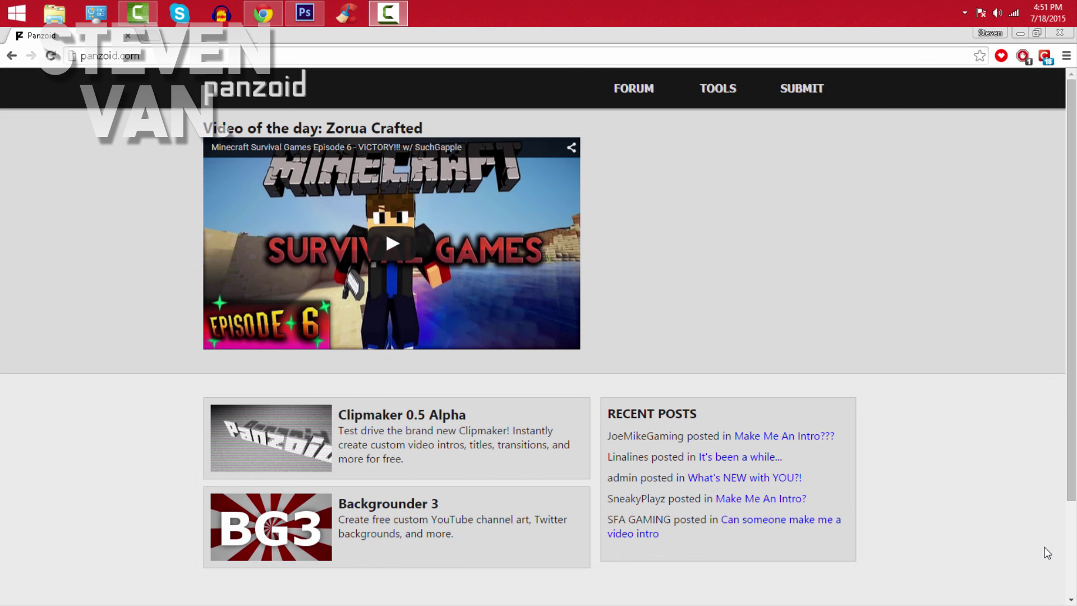
- Scroll down the panzoid.com homepage and launch the Clipmaker 0.5 Alpha intro tool
click(1071, 545)
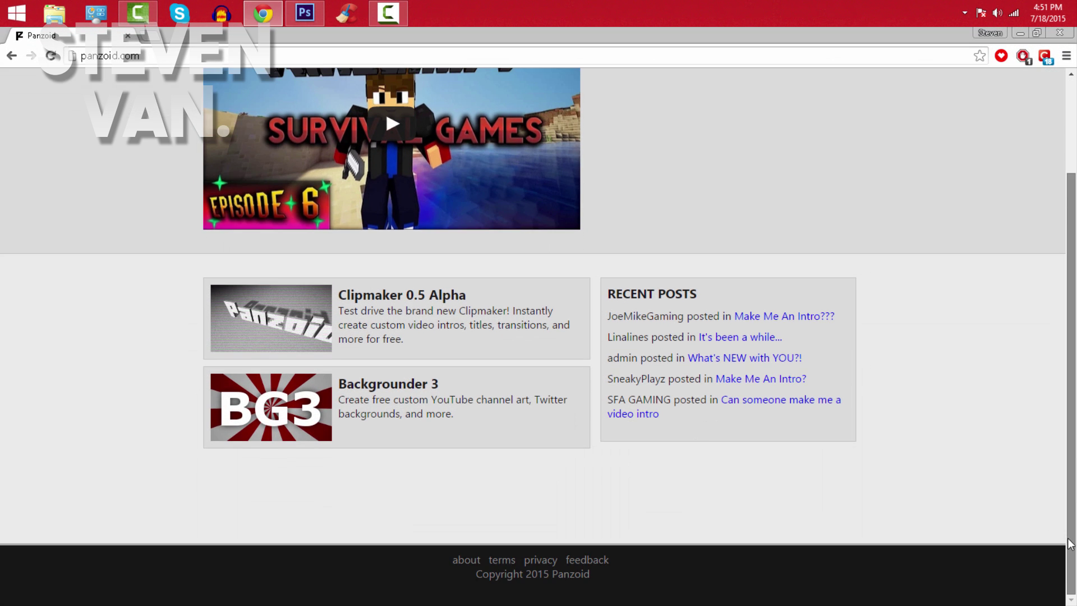
drag(1071, 545, 1074, 235)
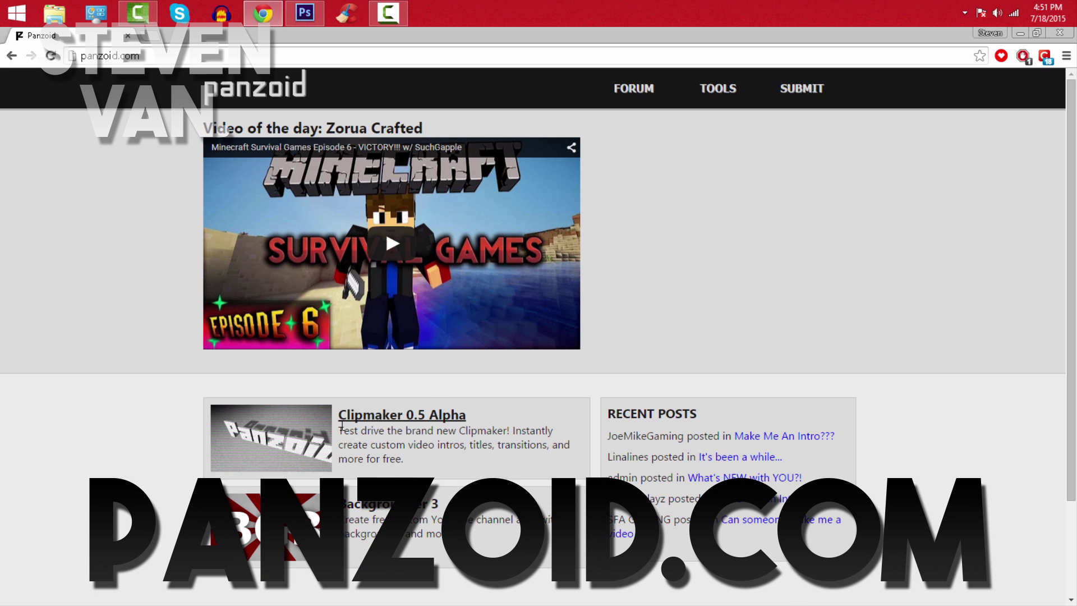
click(430, 426)
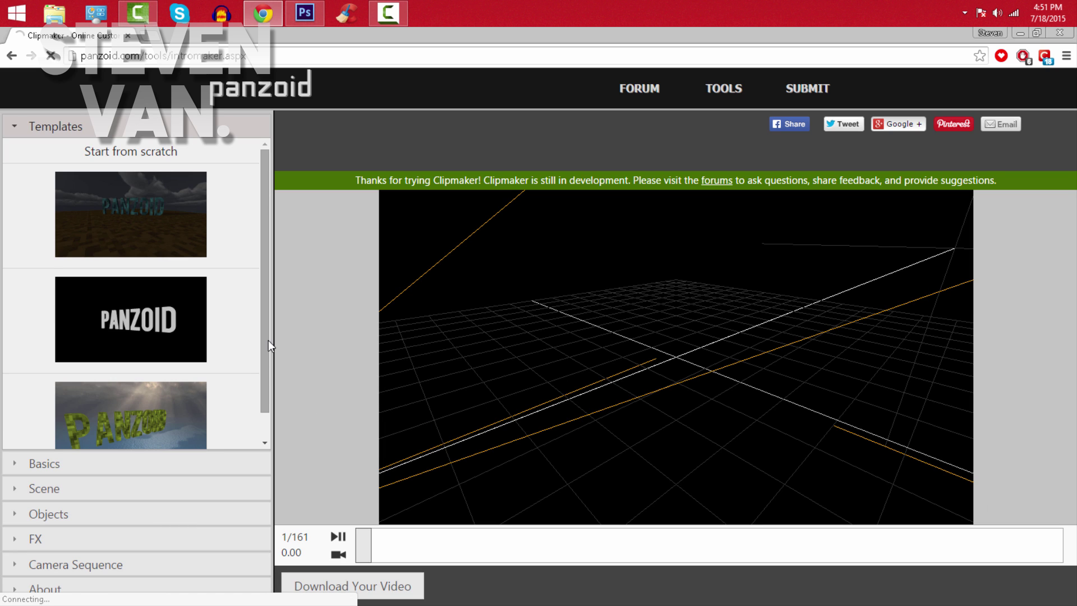
- Scroll the Templates list and start from the black PANZOID template
drag(267, 365, 266, 395)
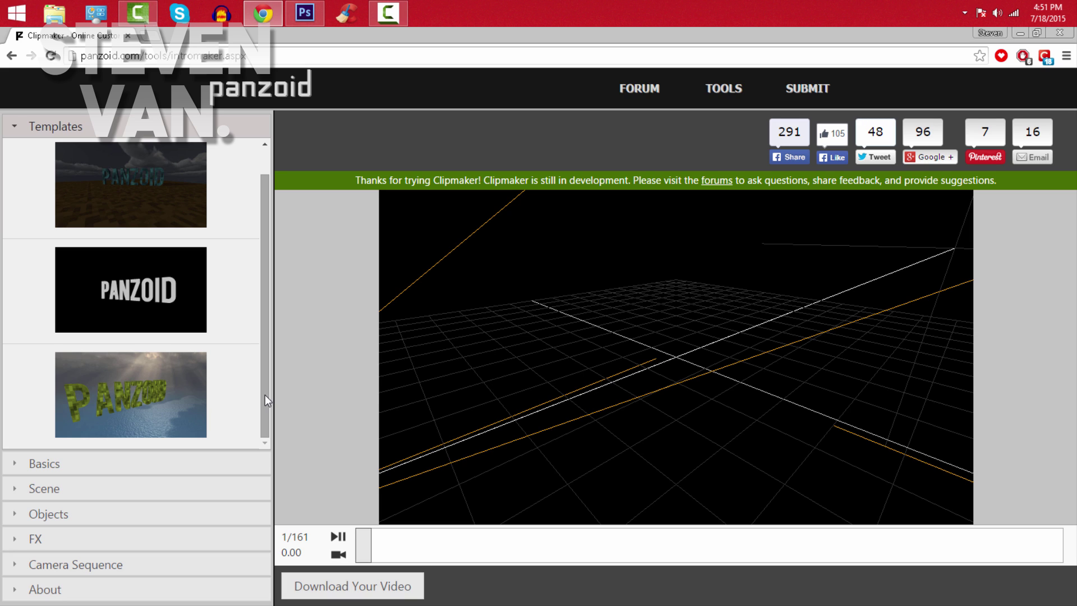
drag(265, 395, 290, 275)
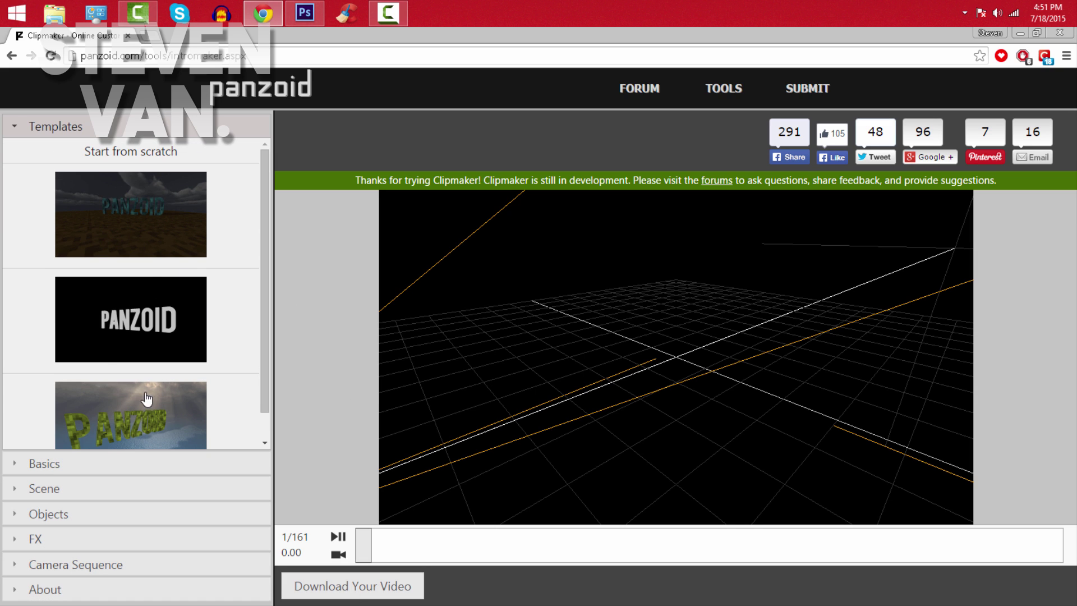
click(172, 306)
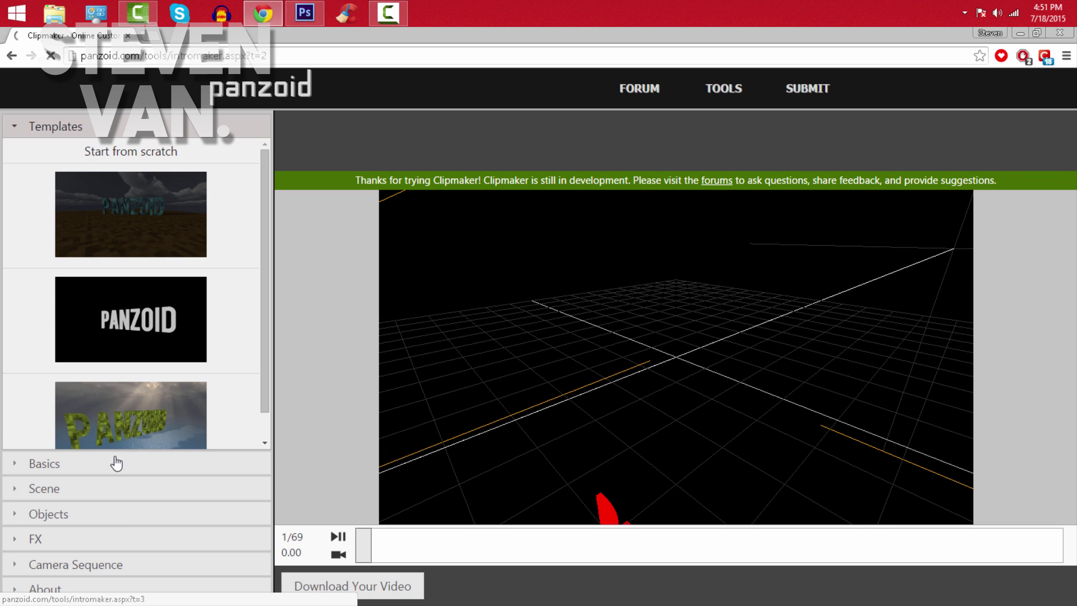
- Keep the resolution at 1920x1080 (1080p) and change the length from 3 to 10 seconds
click(116, 463)
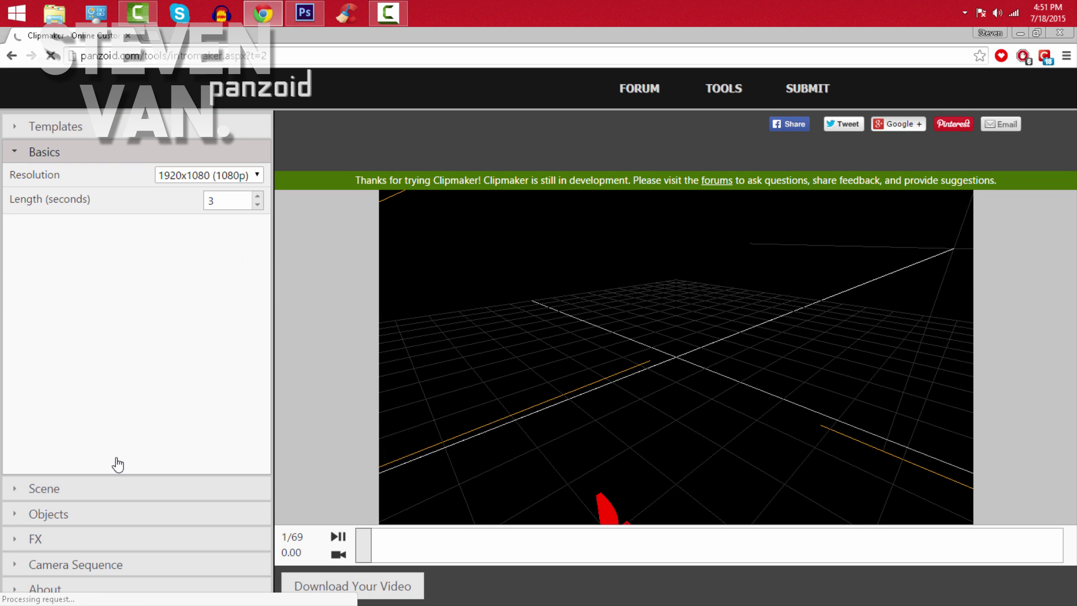
click(213, 181)
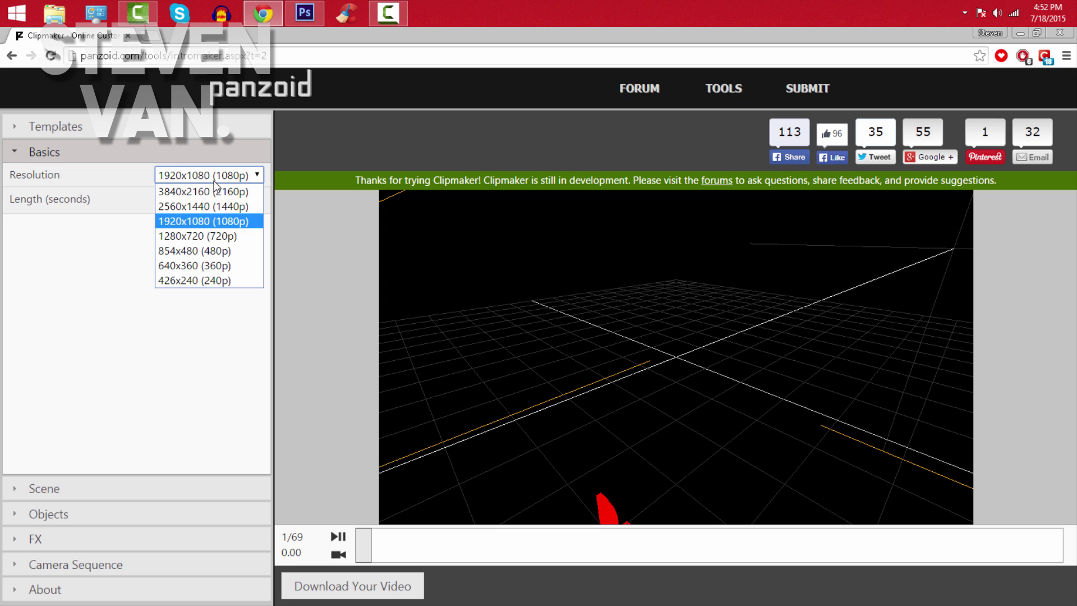
click(206, 226)
click(199, 251)
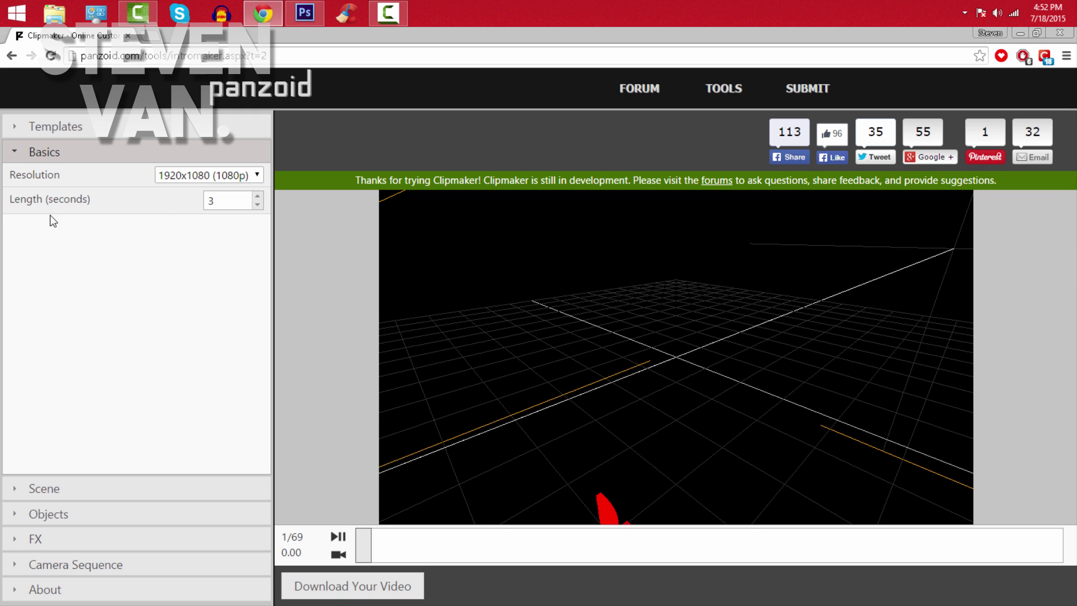
double_click(234, 203)
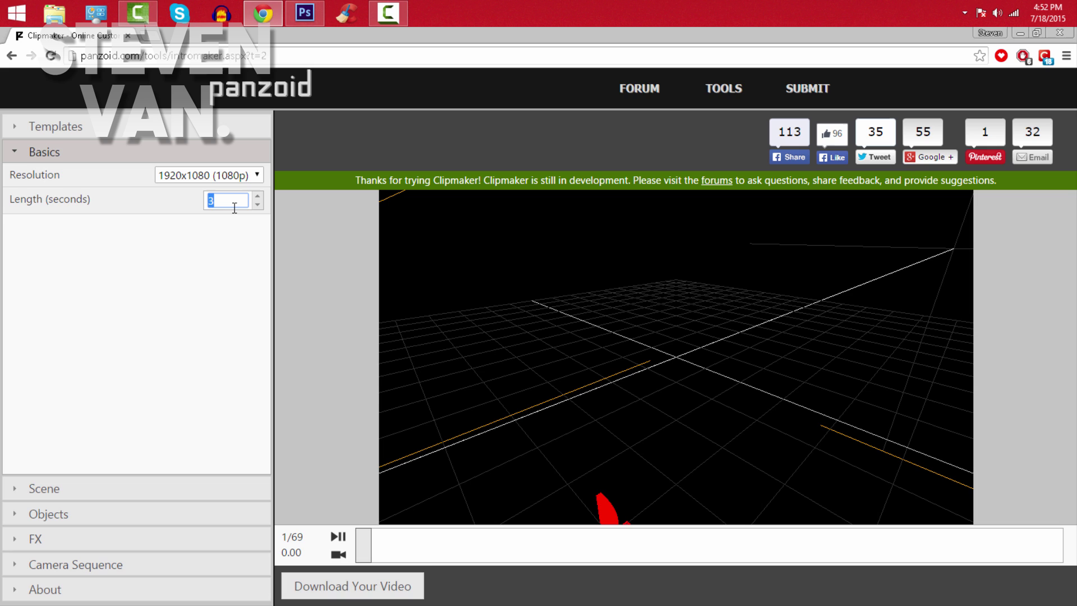
key(BackSpace)
key(BackSpace)
click(91, 168)
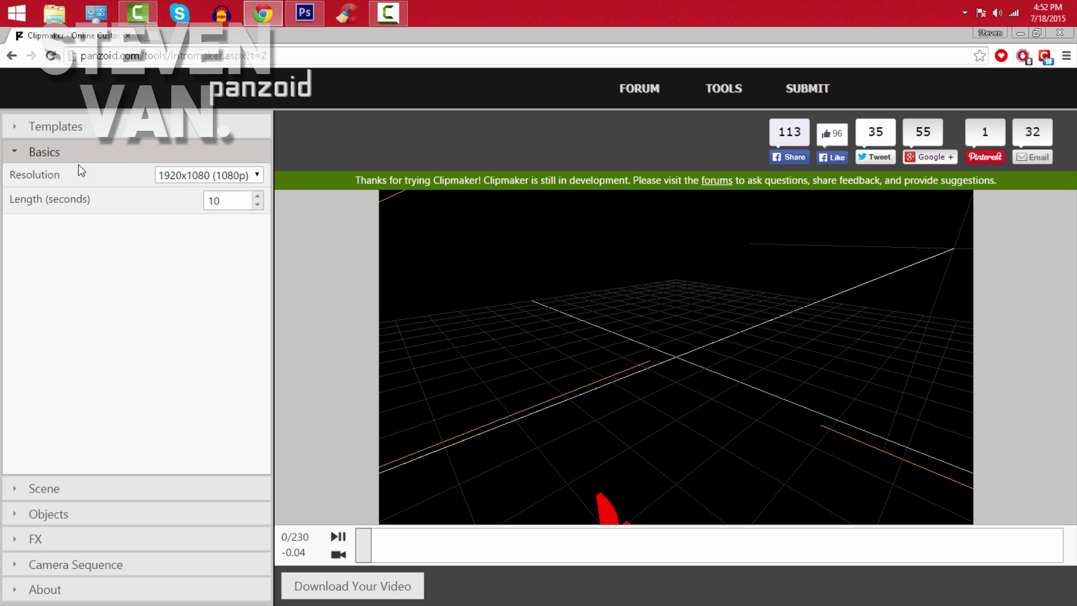
click(77, 492)
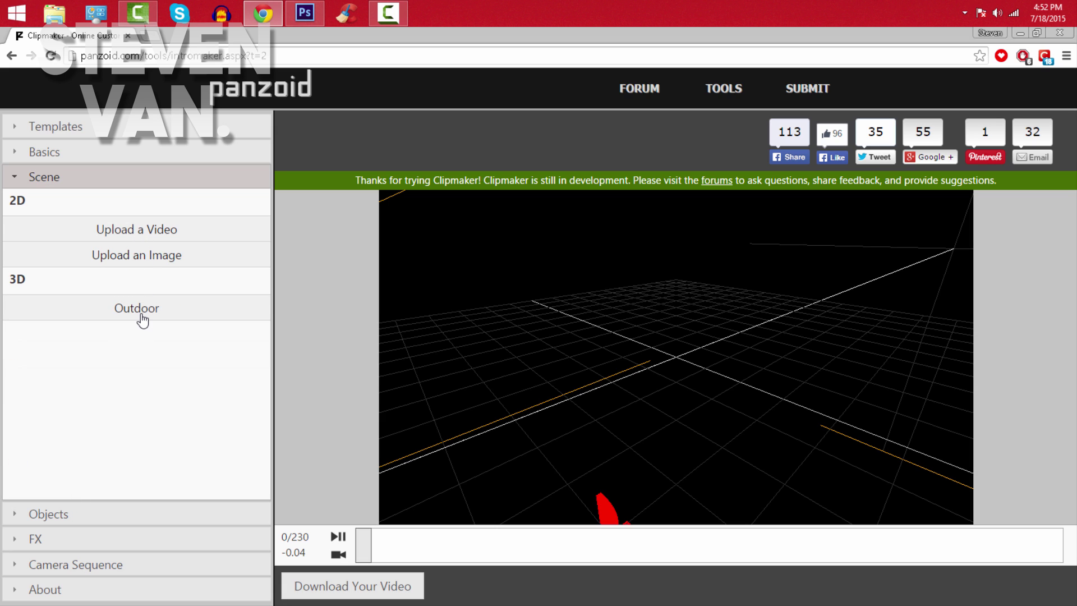
- Choose the Outdoor 3D scene and set its sky to space
click(140, 311)
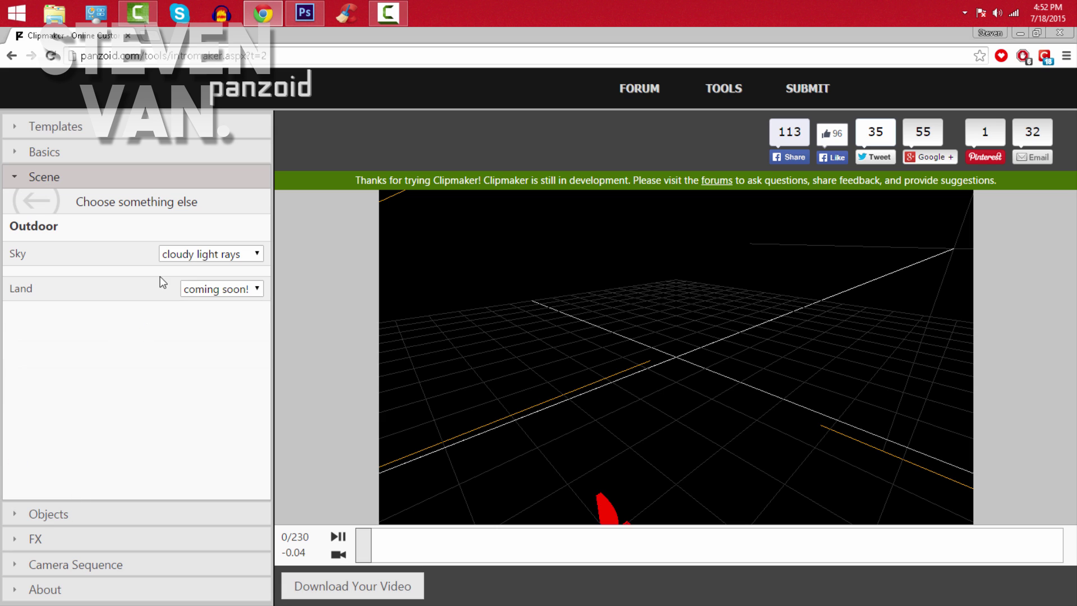
click(184, 256)
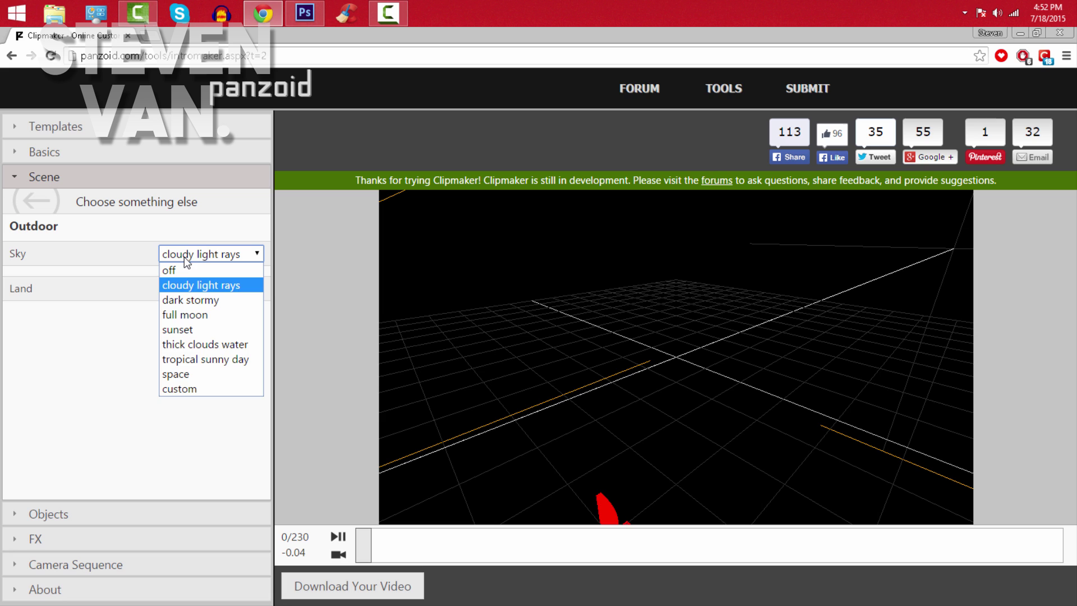
click(191, 374)
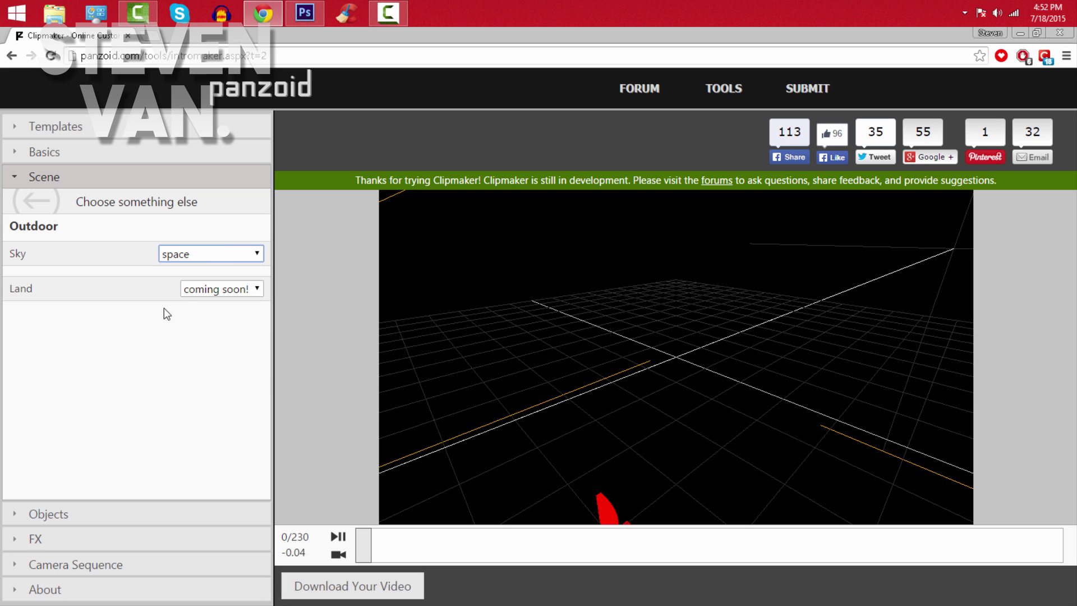
click(218, 290)
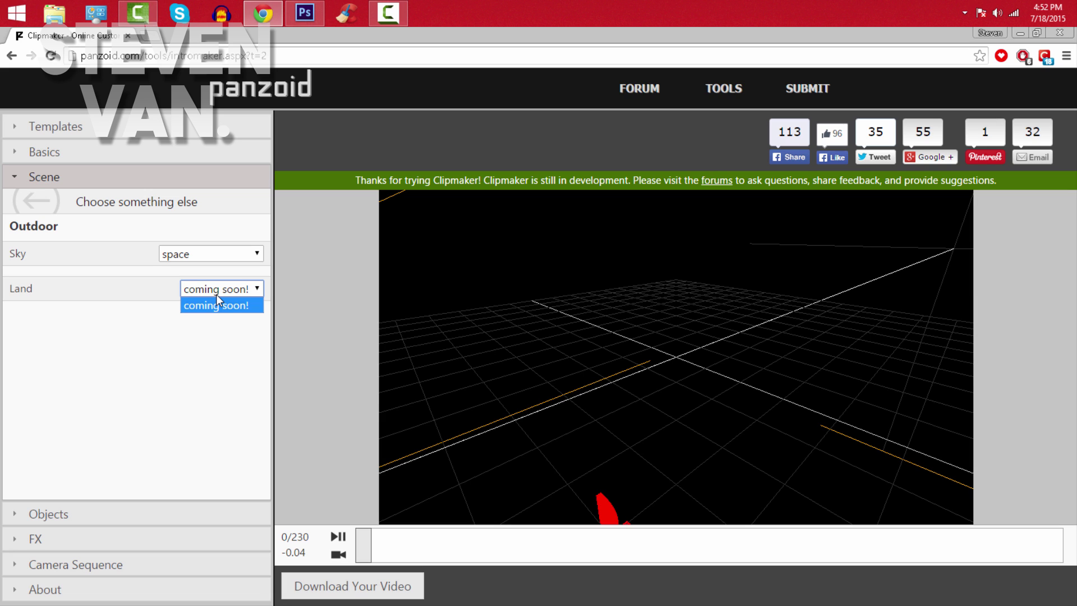
click(85, 512)
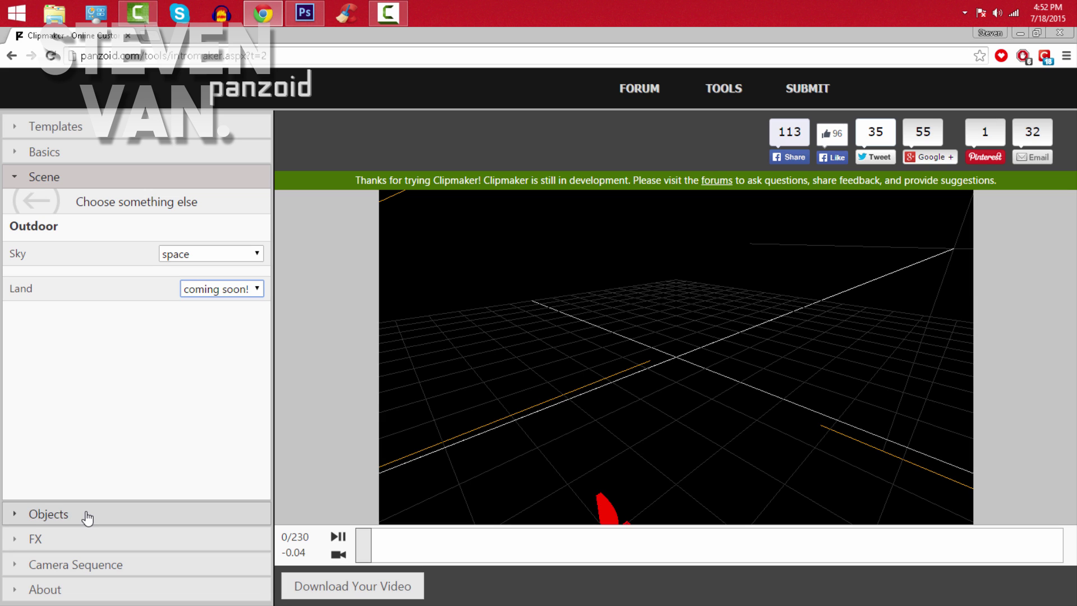
click(85, 512)
- Add a second 3D model object (AK47) alongside Object 1's 3D text
click(117, 244)
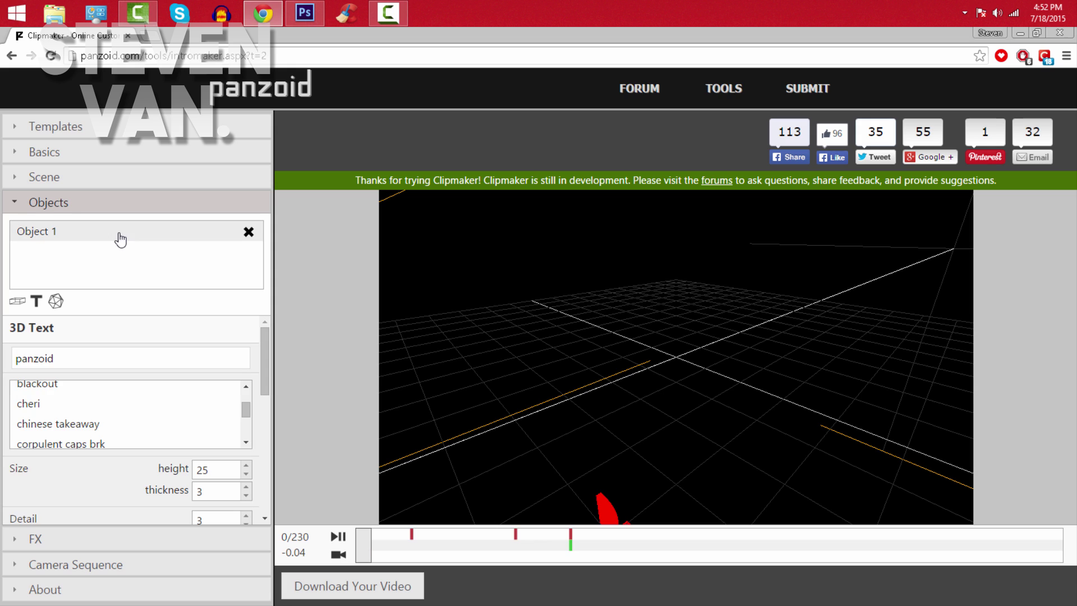
click(96, 353)
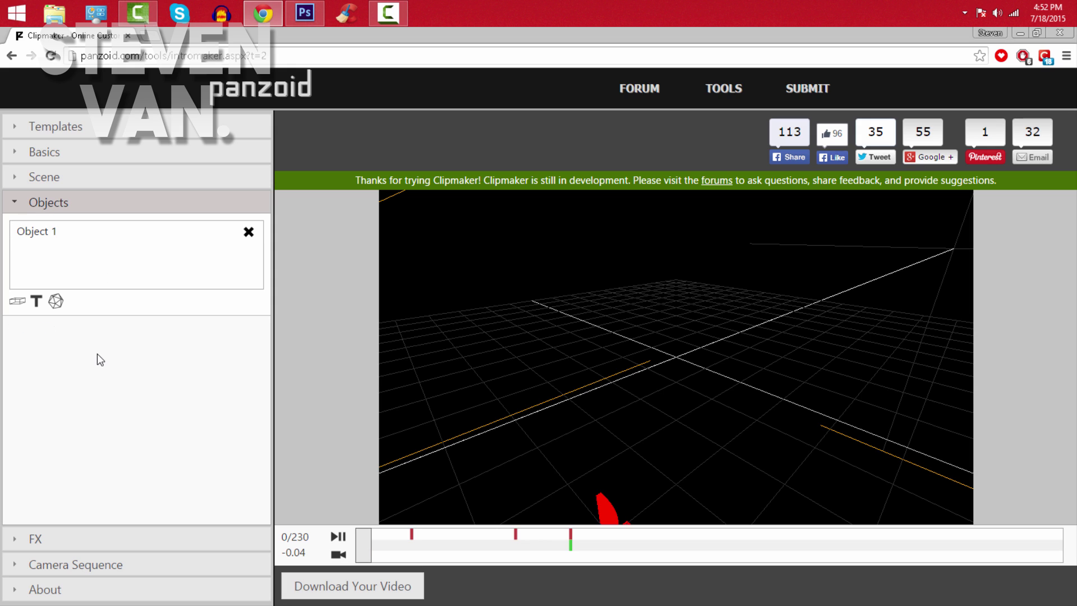
click(104, 244)
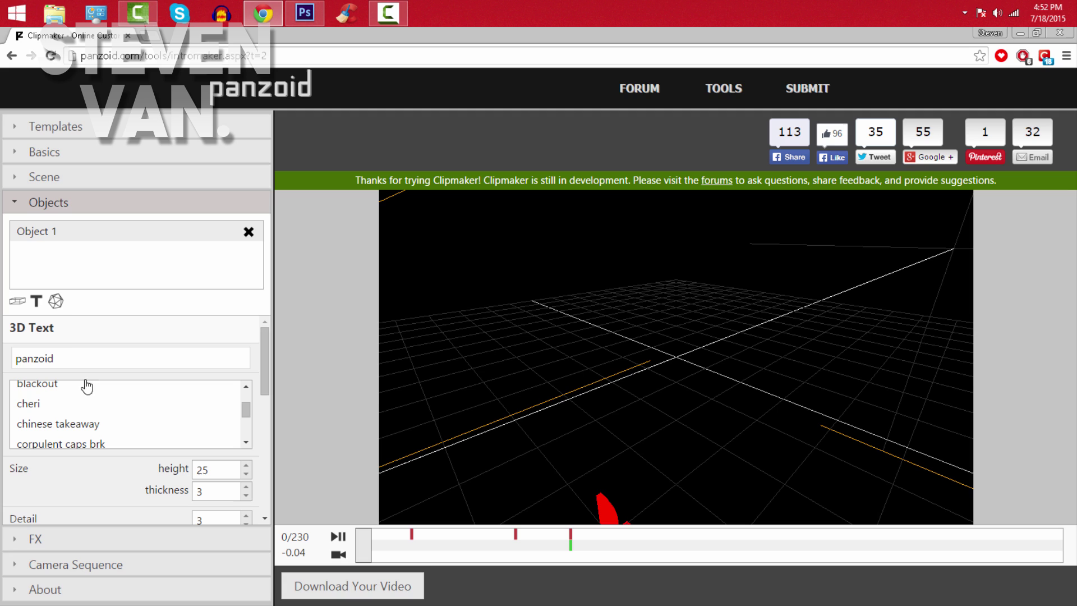
click(56, 302)
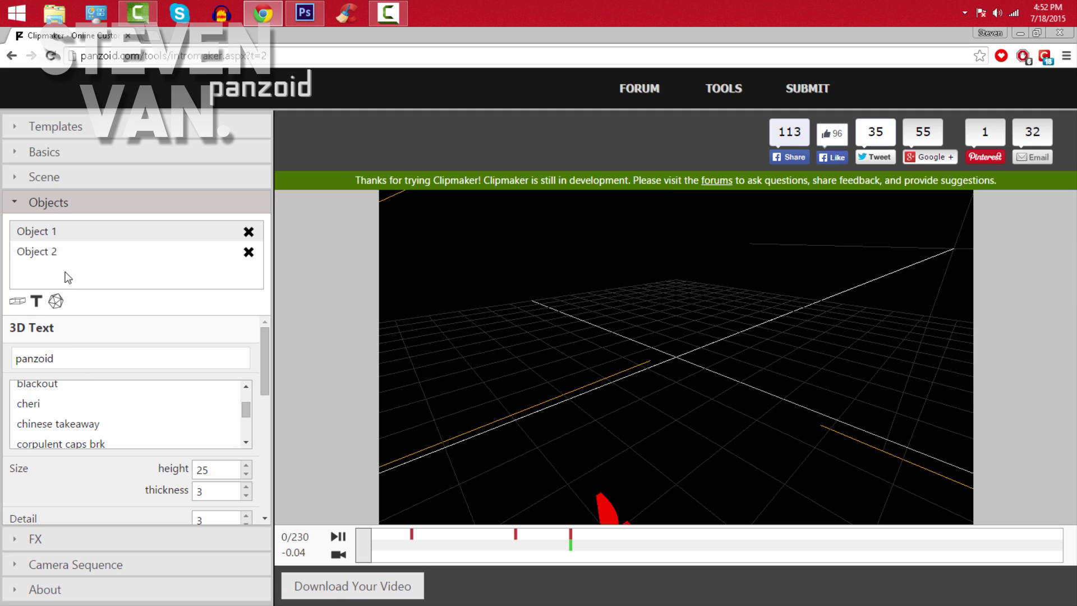
click(70, 265)
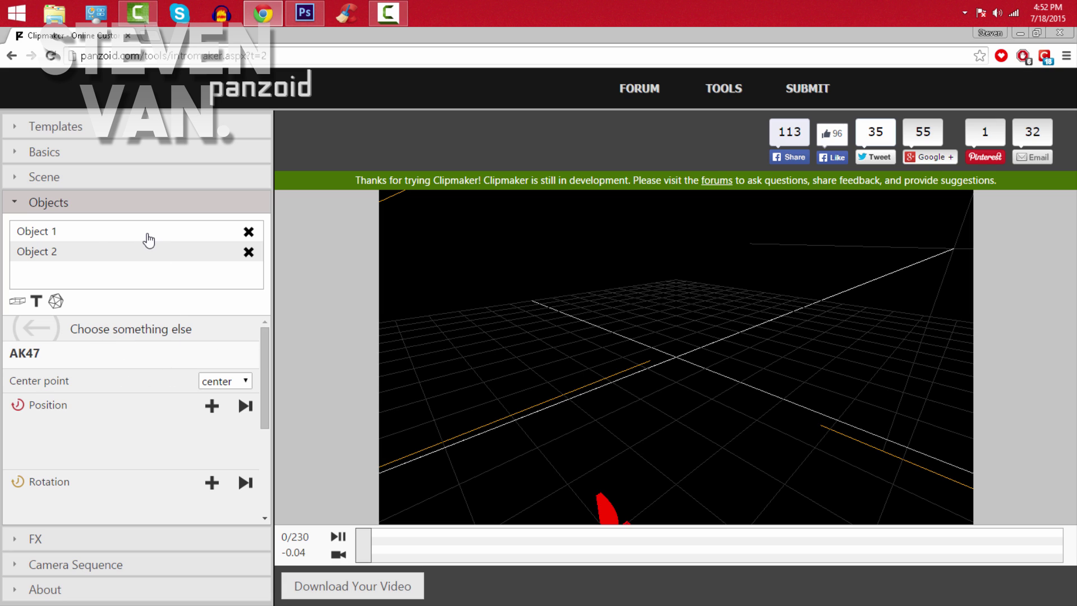
- Replace 'panzoid' in Object 1's 3D text with the creator's name
click(99, 238)
click(90, 366)
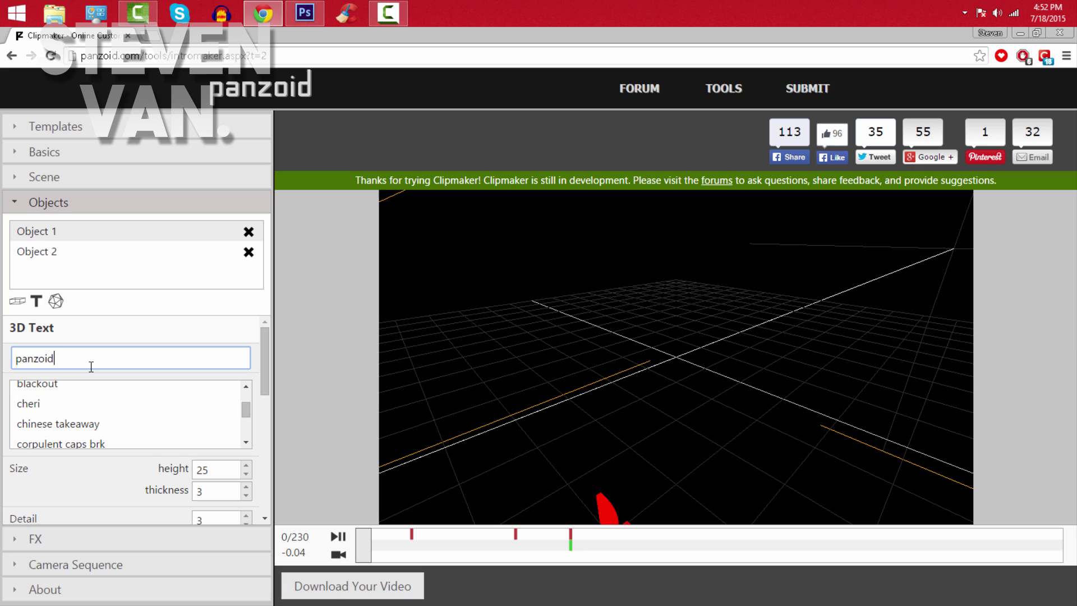
key(ctrl+a)
text(steven v)
click(124, 335)
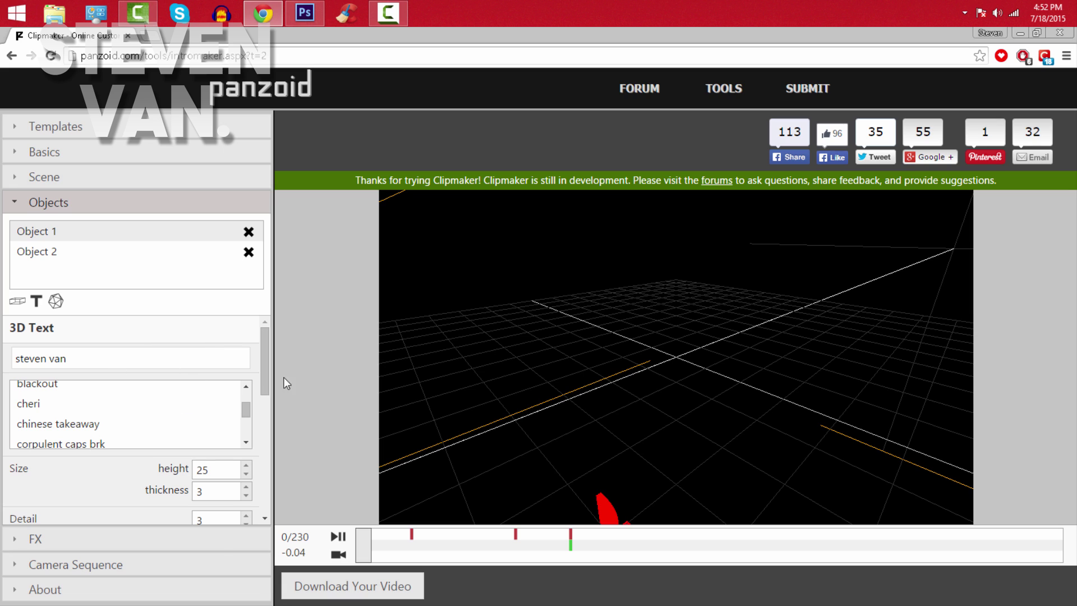
click(217, 539)
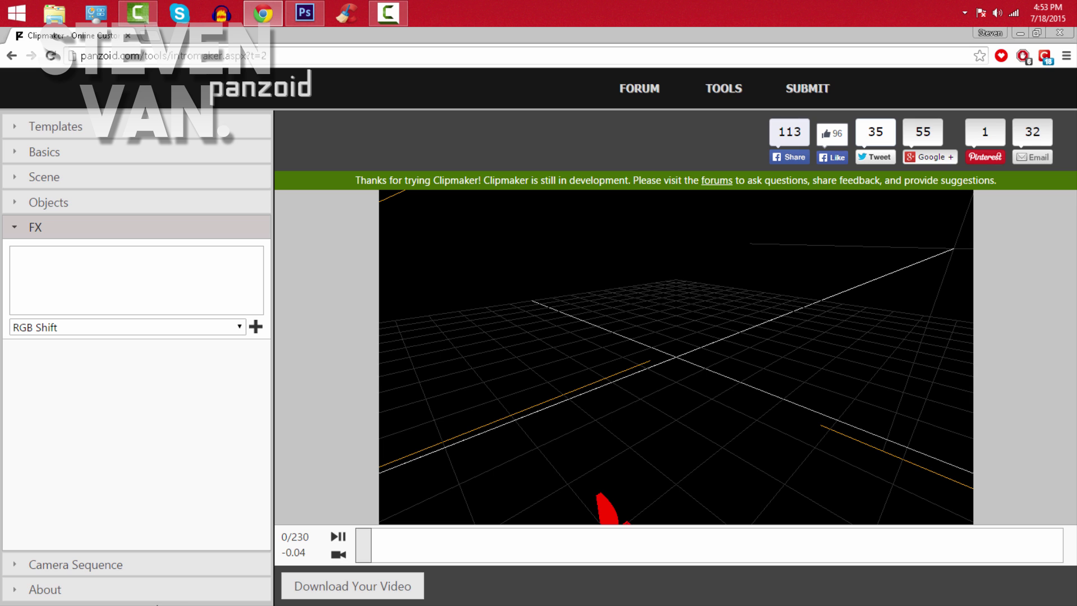
click(335, 539)
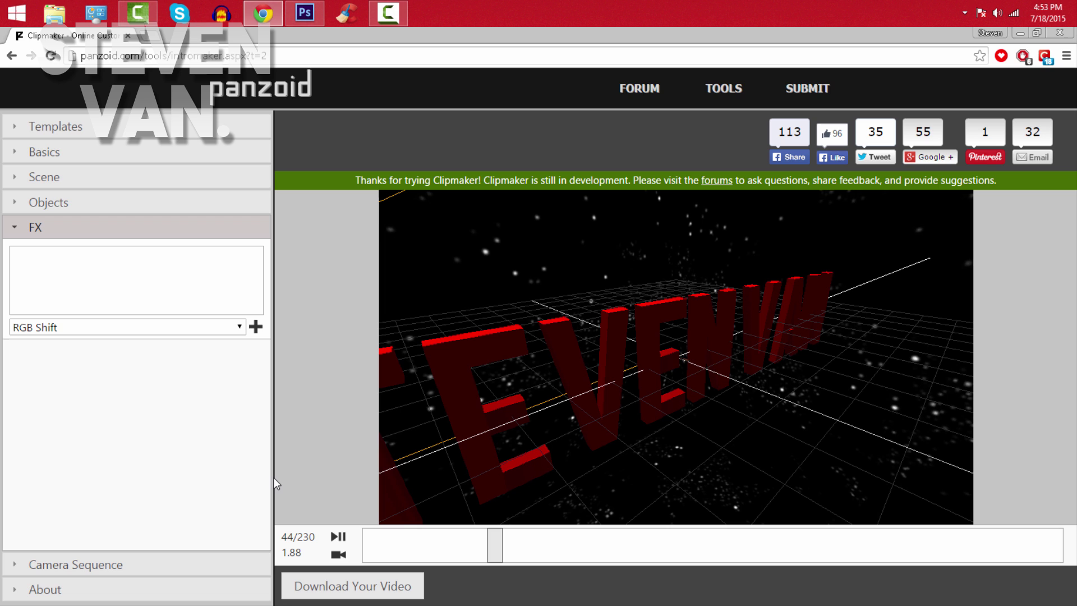
click(339, 537)
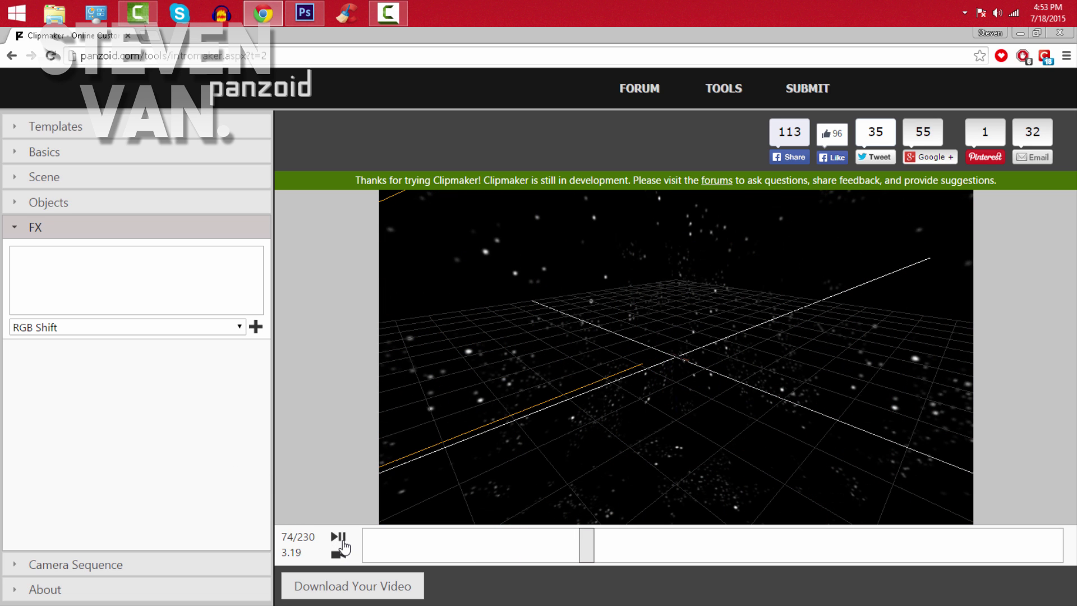
click(339, 537)
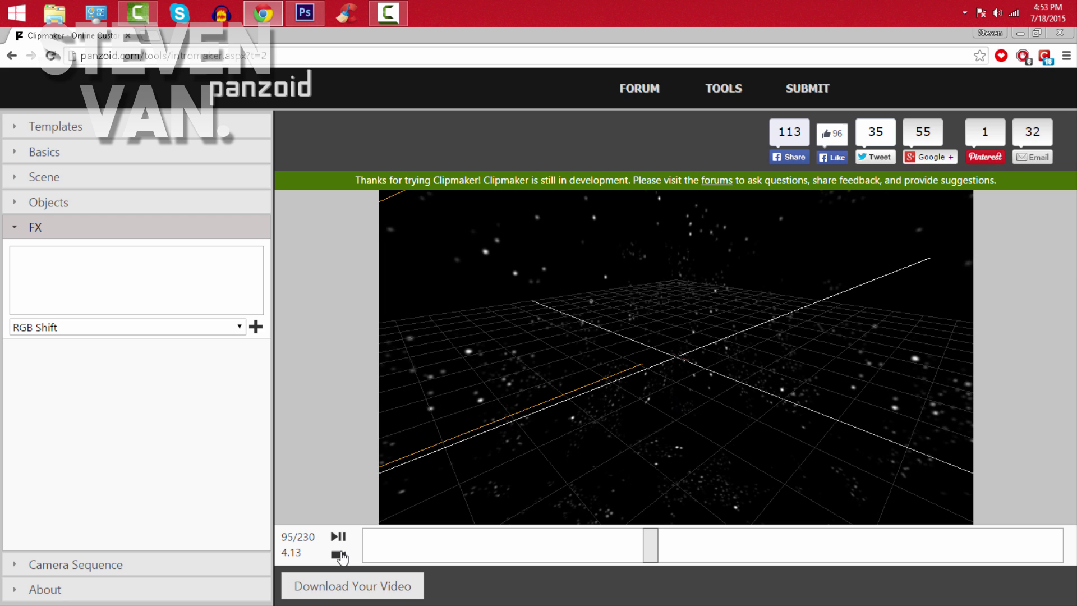
- Render the intro and download the finished video as video (2).avi
click(343, 587)
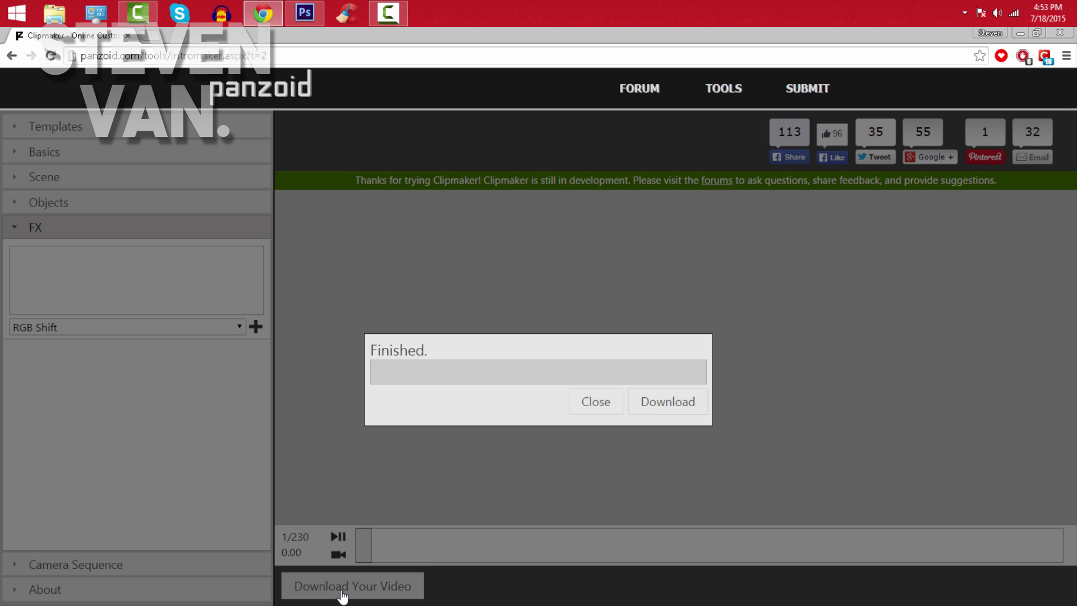
click(642, 409)
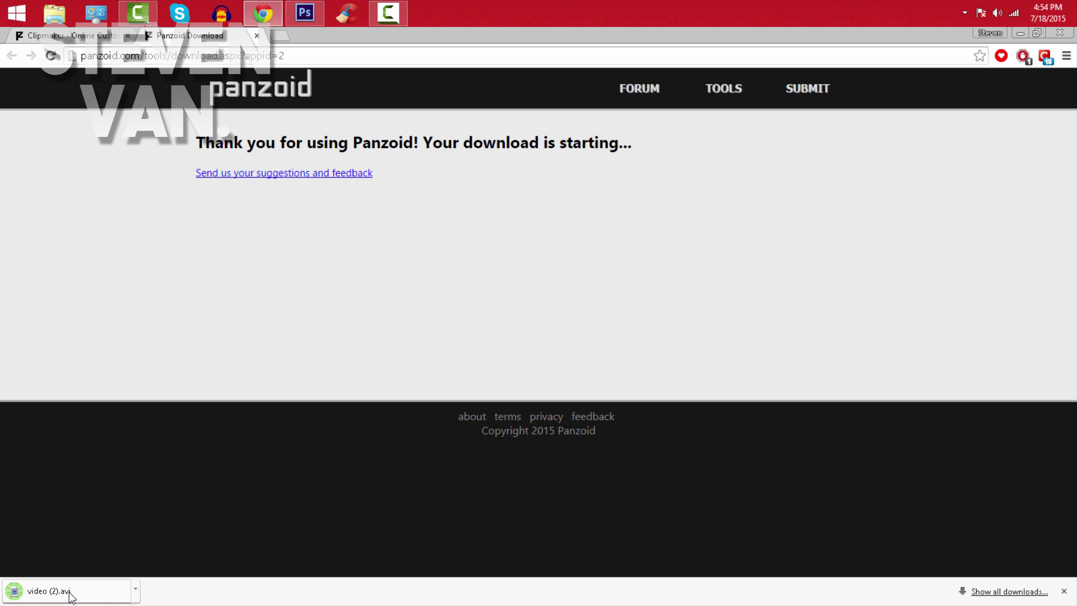
- Open the downloaded video (2).avi from Chrome's download bar
click(71, 595)
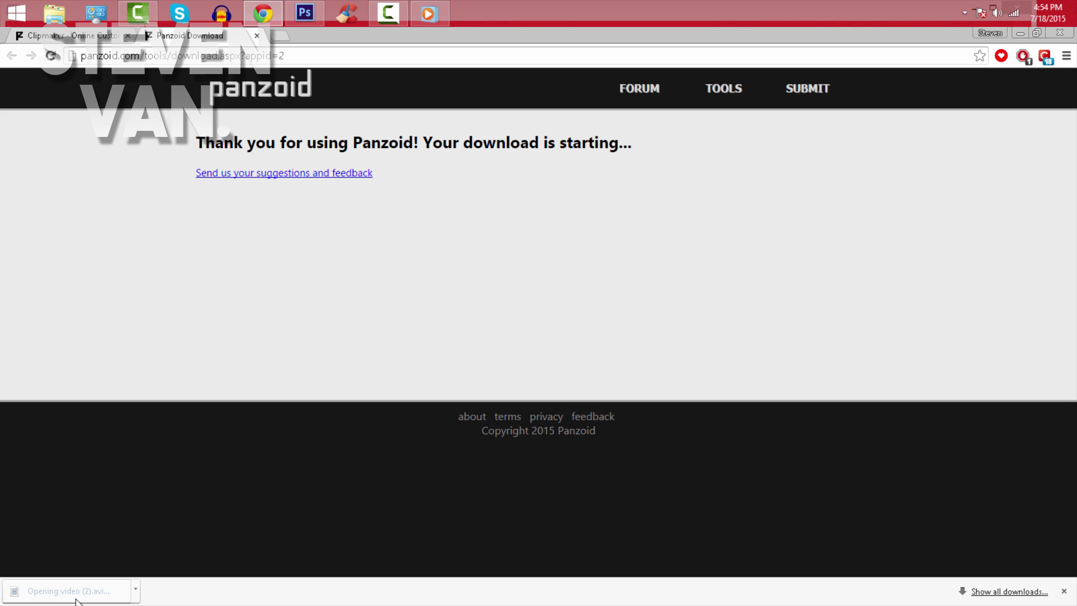